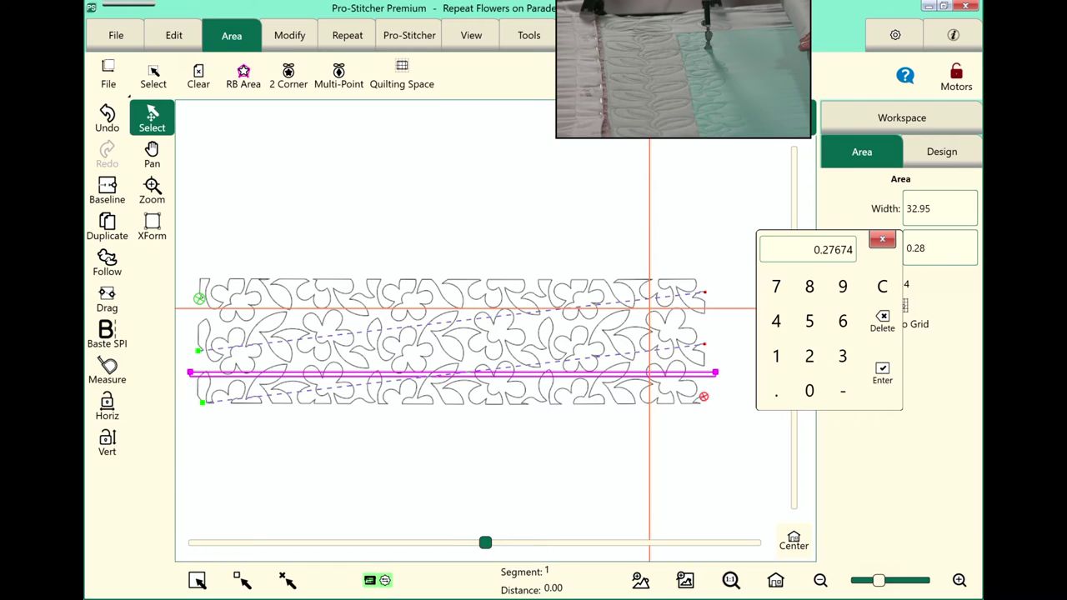
- Enter 5.00 as the area height so it covers the bottom flower row
text(5)
key(Return)
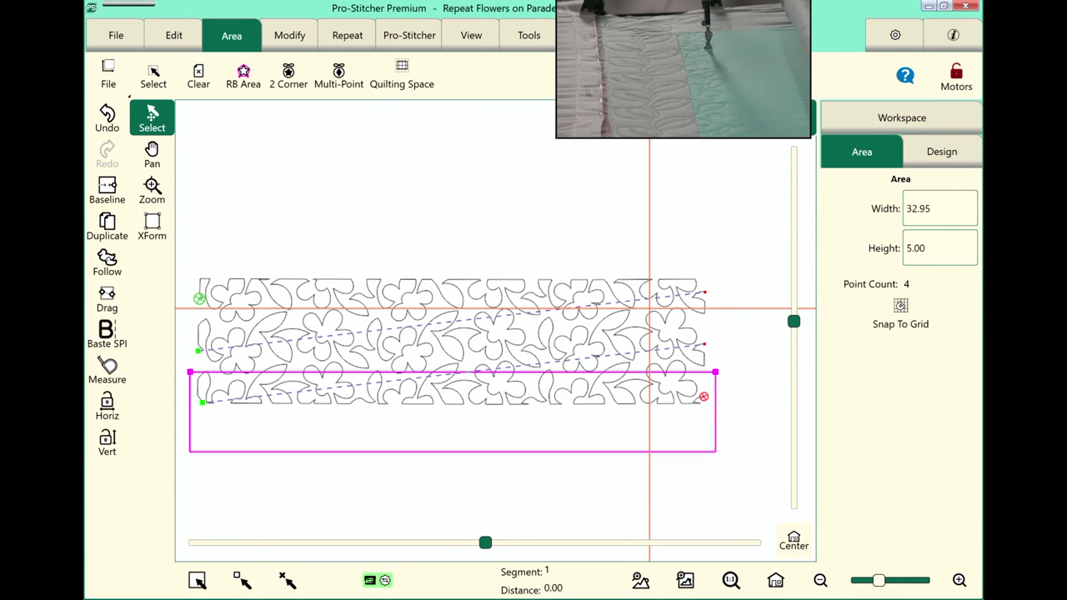
- Crop the design inside the new area with the cut edges joined
click(289, 35)
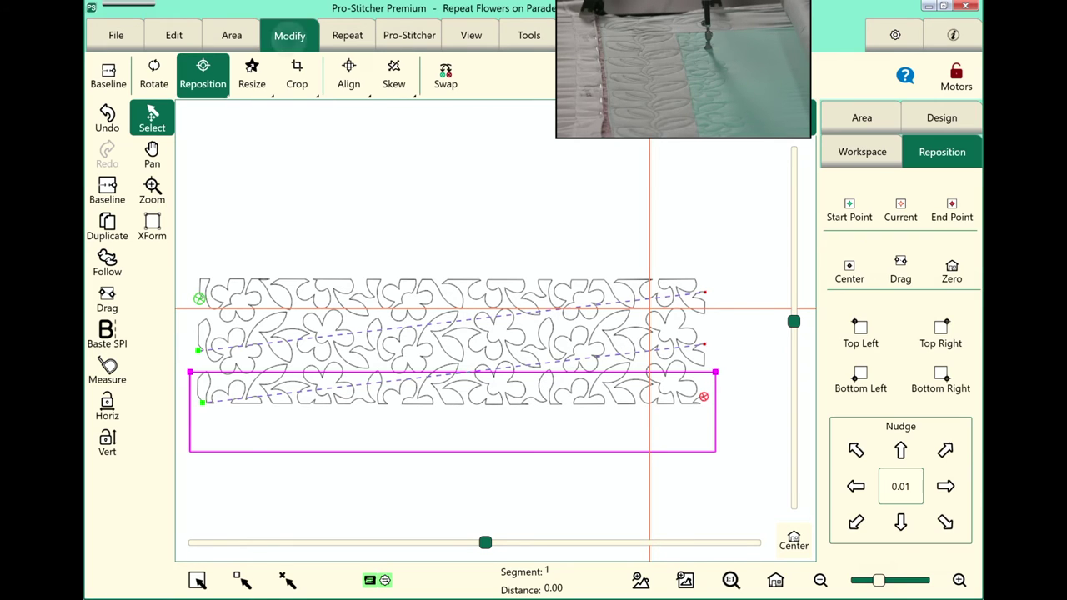
click(296, 75)
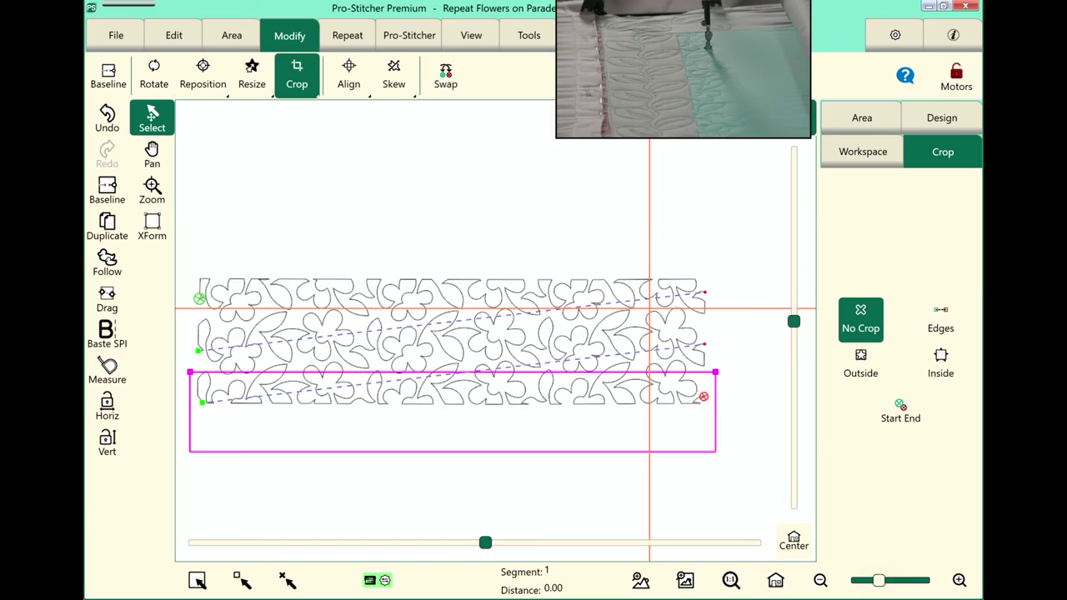
click(940, 364)
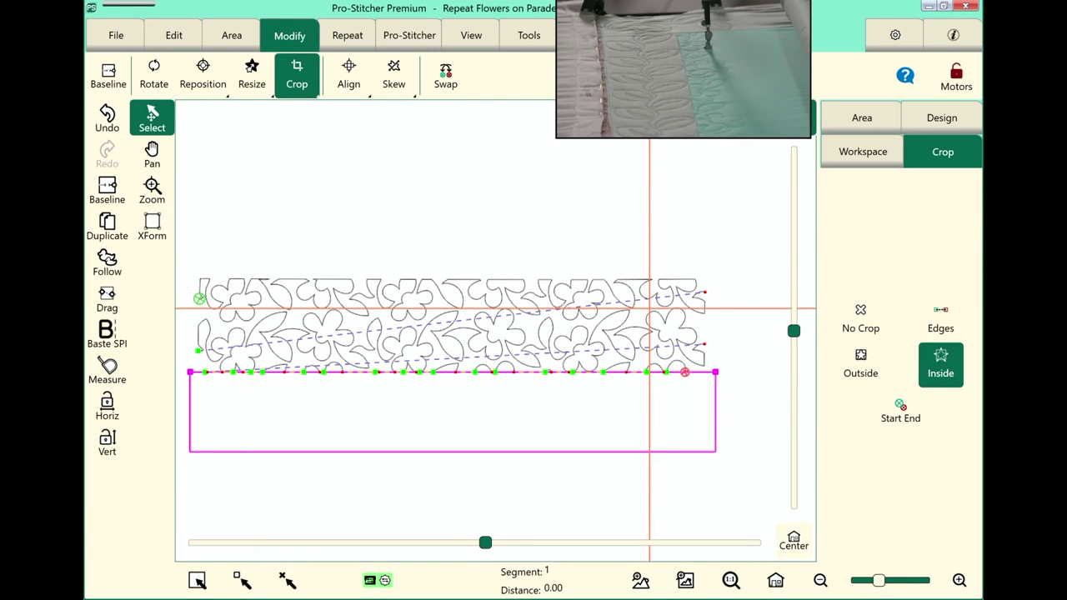
click(940, 319)
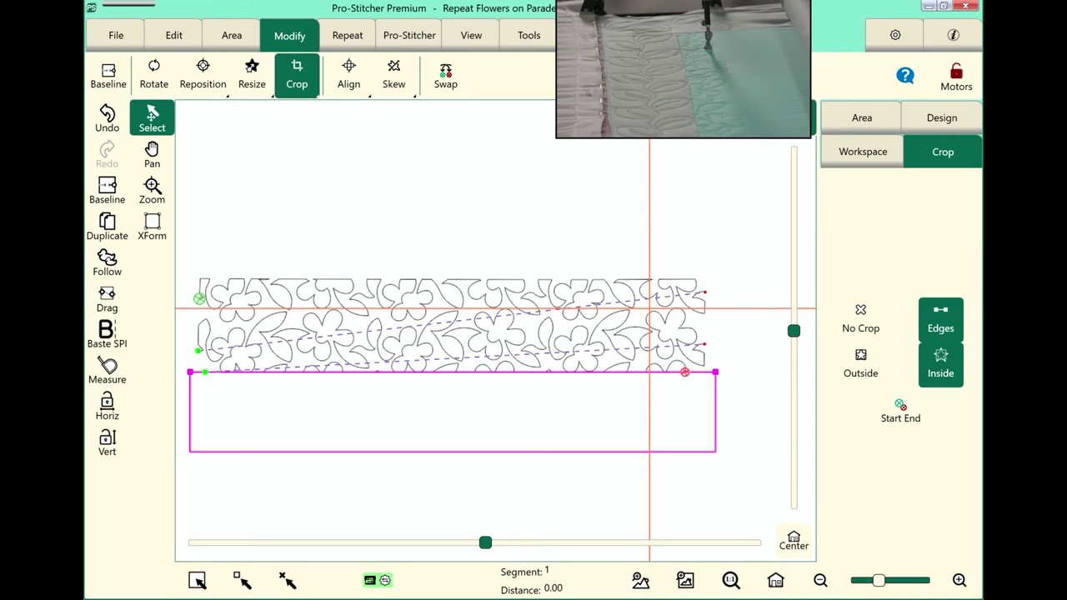
- Finish the crop and move the design start point to 306.96, ending at 343.99
click(861, 320)
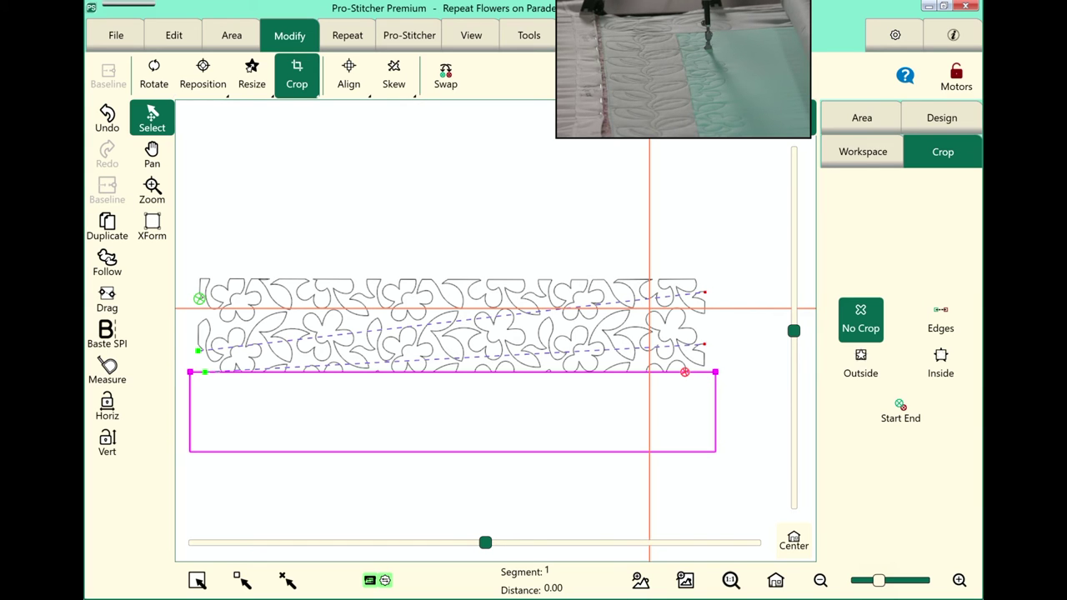
click(900, 410)
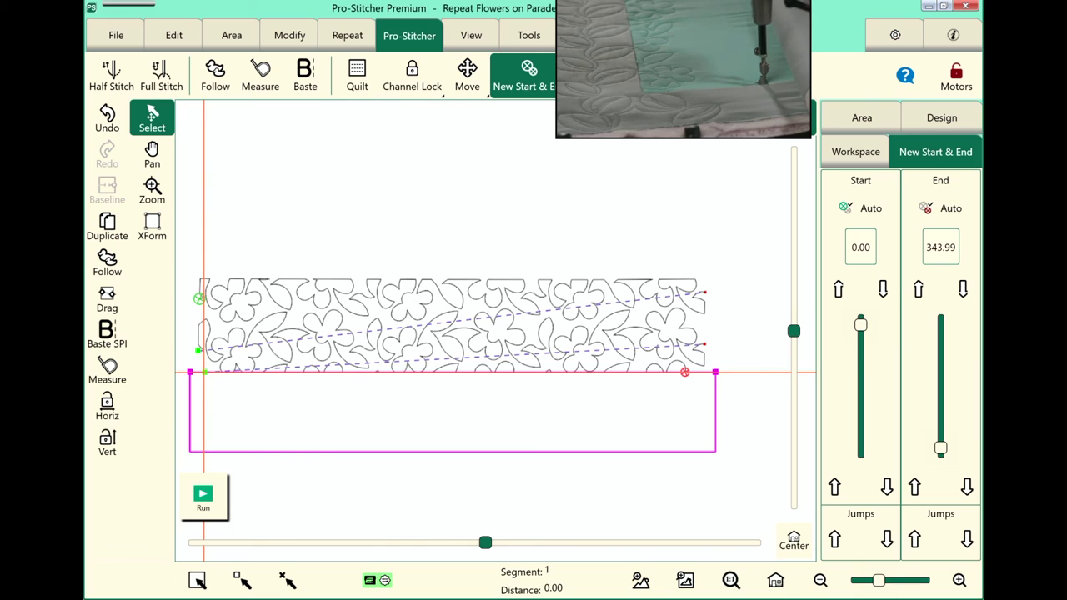
drag(861, 324, 860, 435)
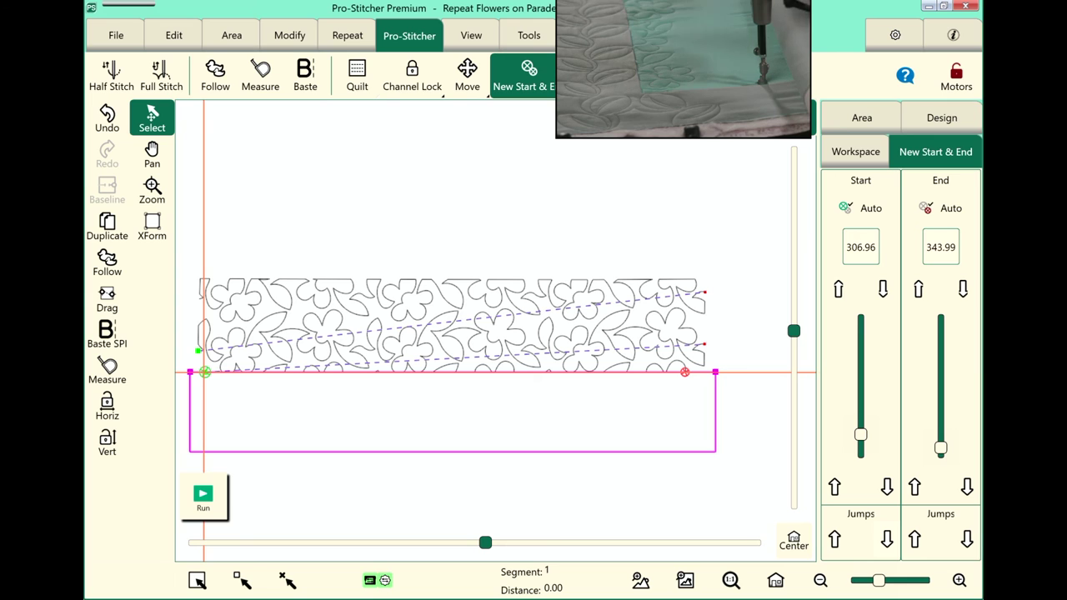
click(356, 75)
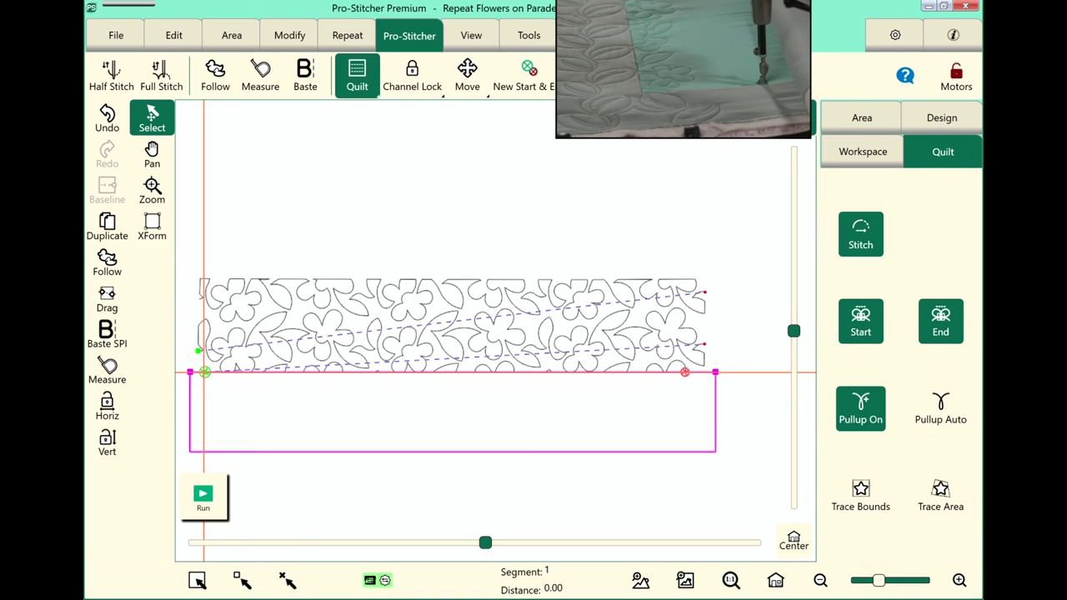